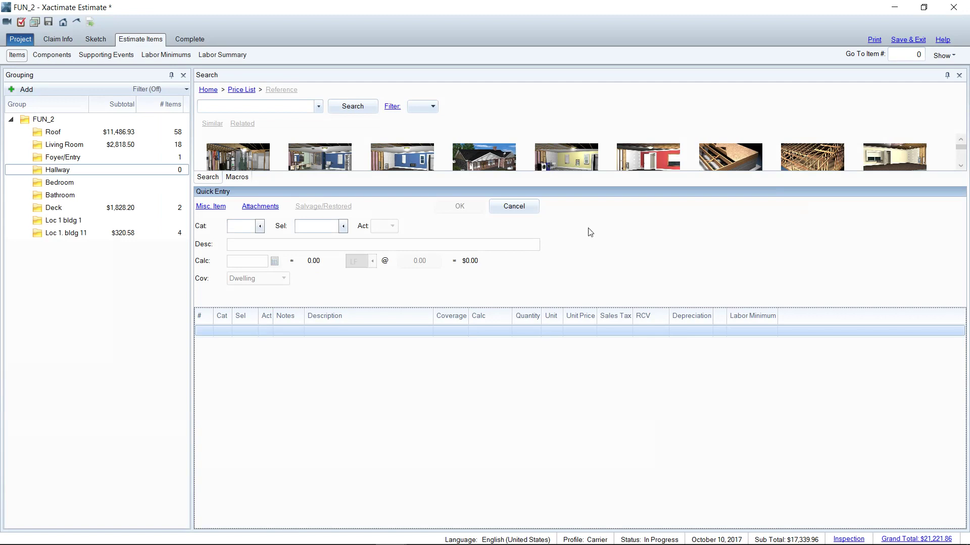
# - Enter CAB LOW++ premium lower base cabinetry, 38 LF at 299.45, totalling $11,379.10
pyautogui.click(245, 227)
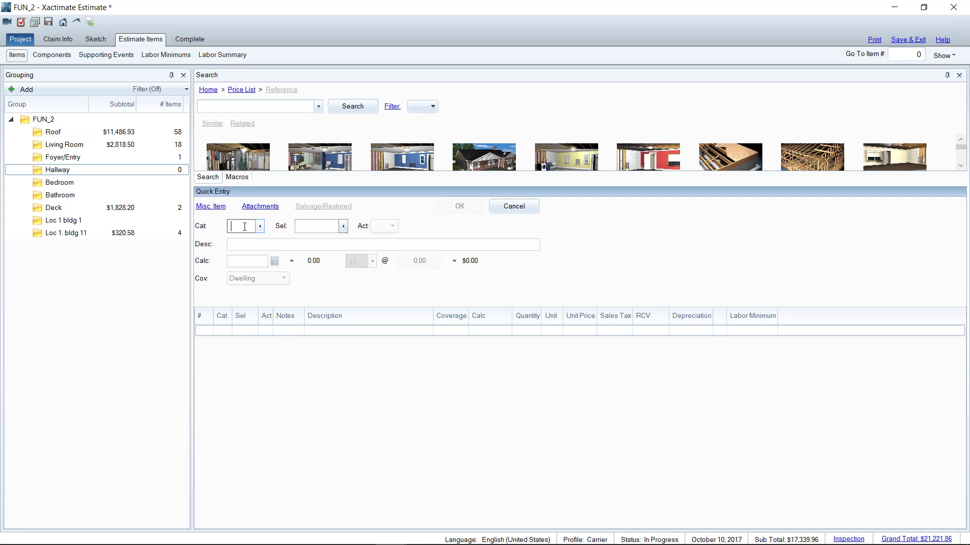
pyautogui.write('CAB')
pyautogui.press('Tab')
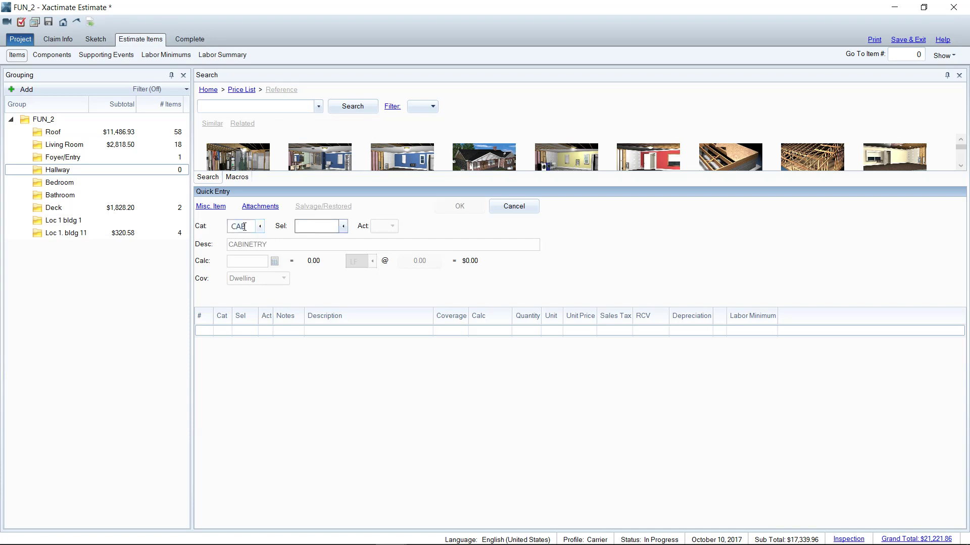
pyautogui.write('LOW')
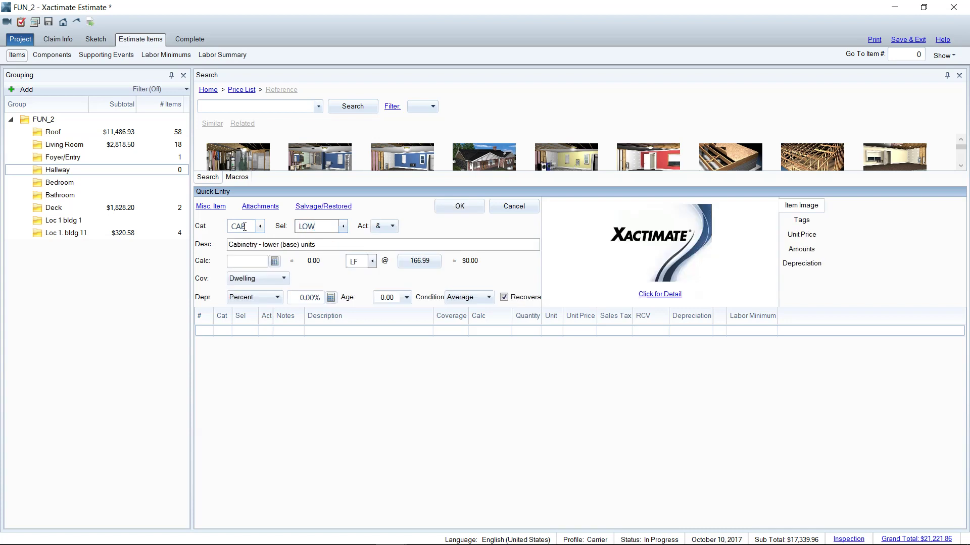
pyautogui.write('++')
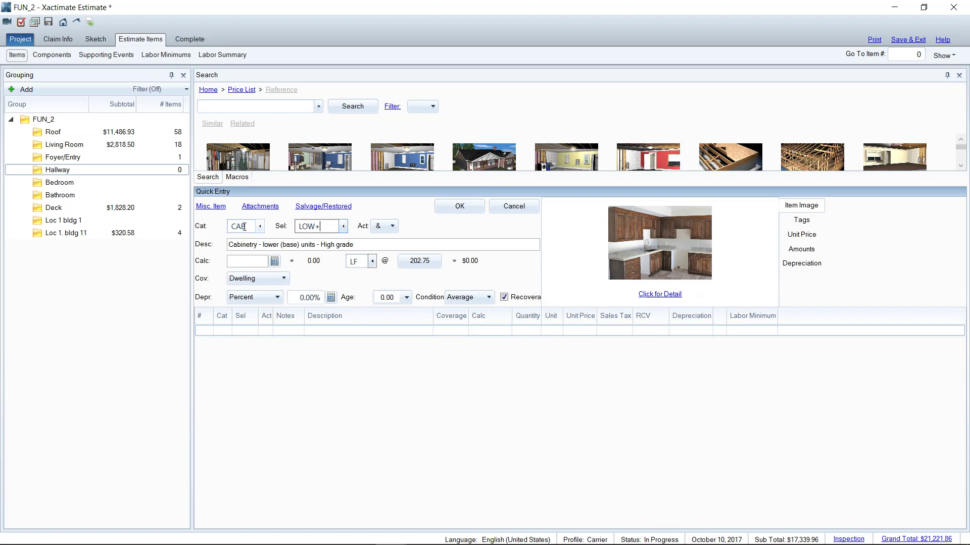
pyautogui.click(243, 261)
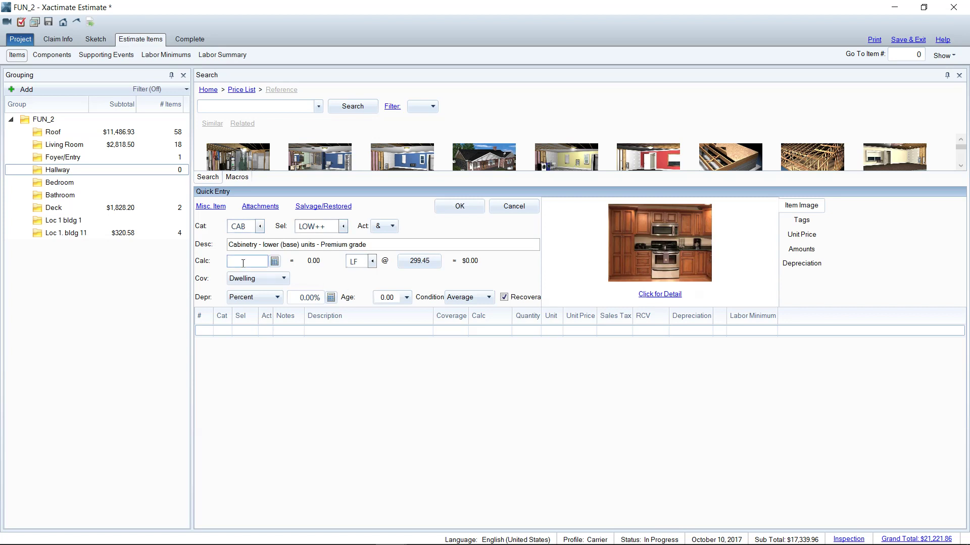
pyautogui.write('38')
pyautogui.click(248, 106)
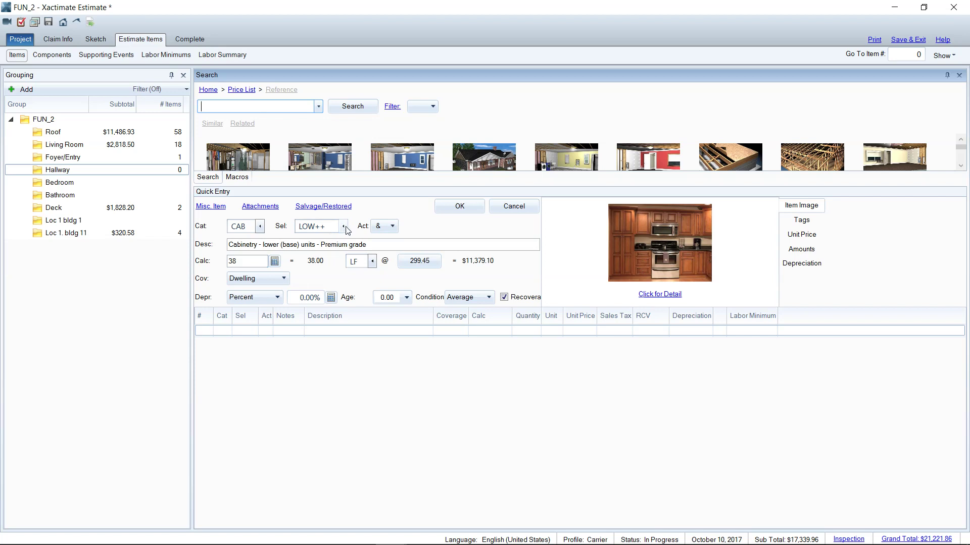
# - Pick CUB++ premium custom base units at $604.70 per LF from the CAB selectors
pyautogui.click(347, 229)
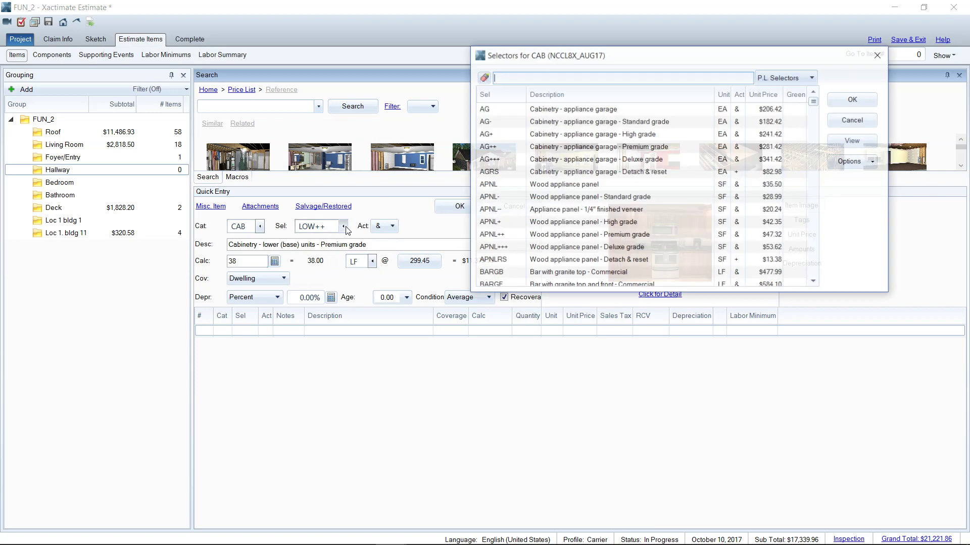
pyautogui.scroll(-1, 672, 239)
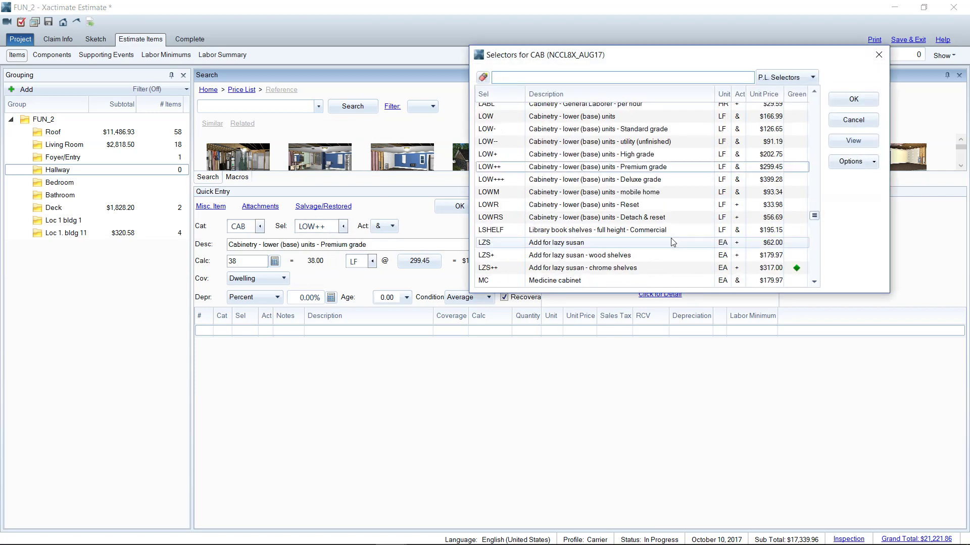
pyautogui.scroll(5, 698, 256)
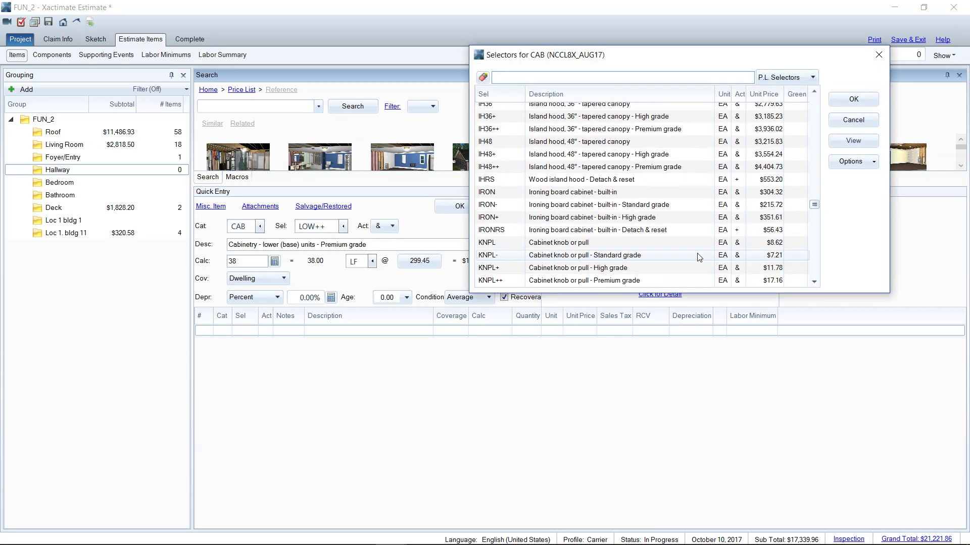
pyautogui.scroll(15, 699, 258)
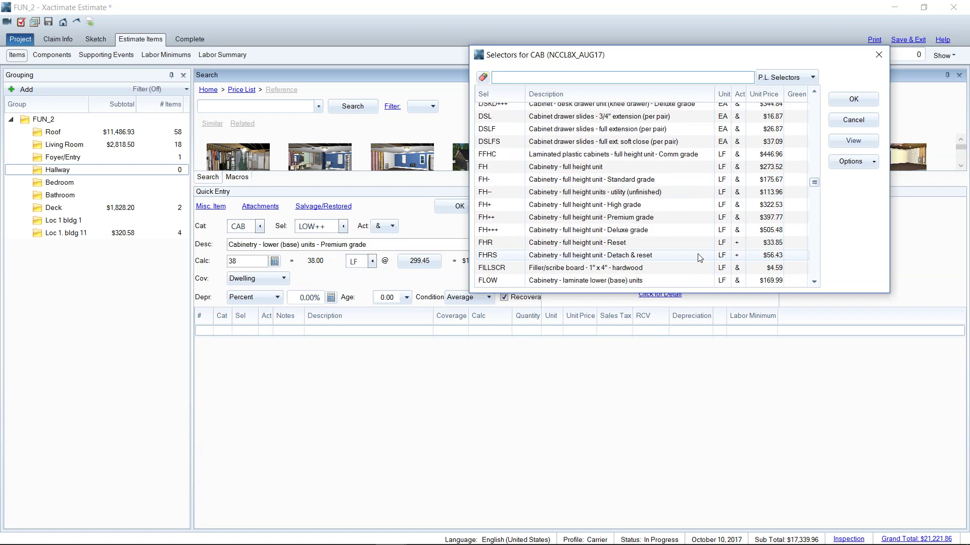
pyautogui.scroll(15, 698, 258)
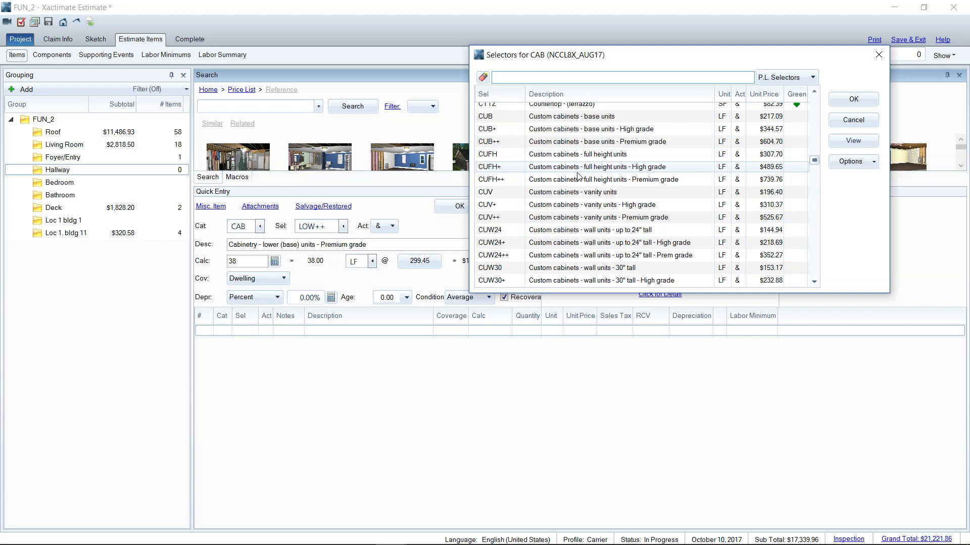
pyautogui.click(554, 120)
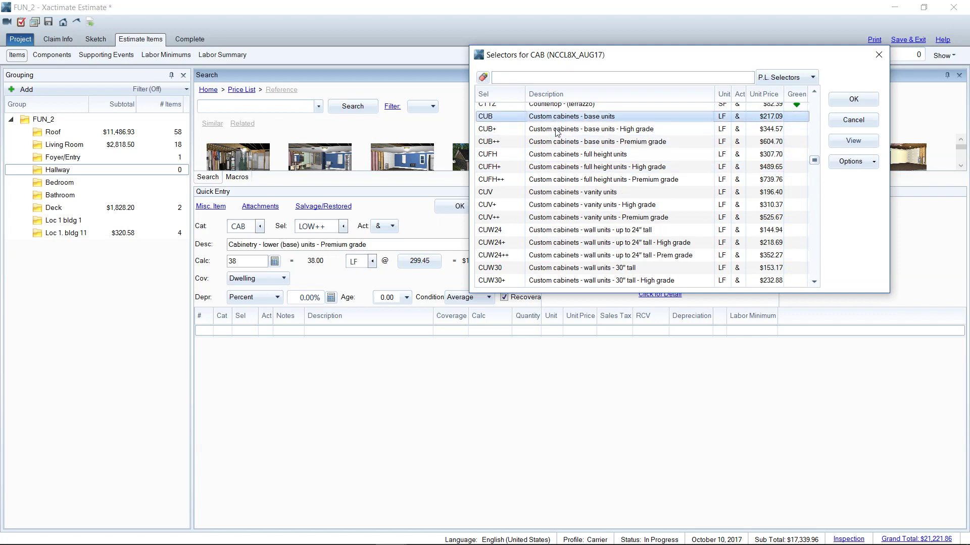
pyautogui.click(559, 142)
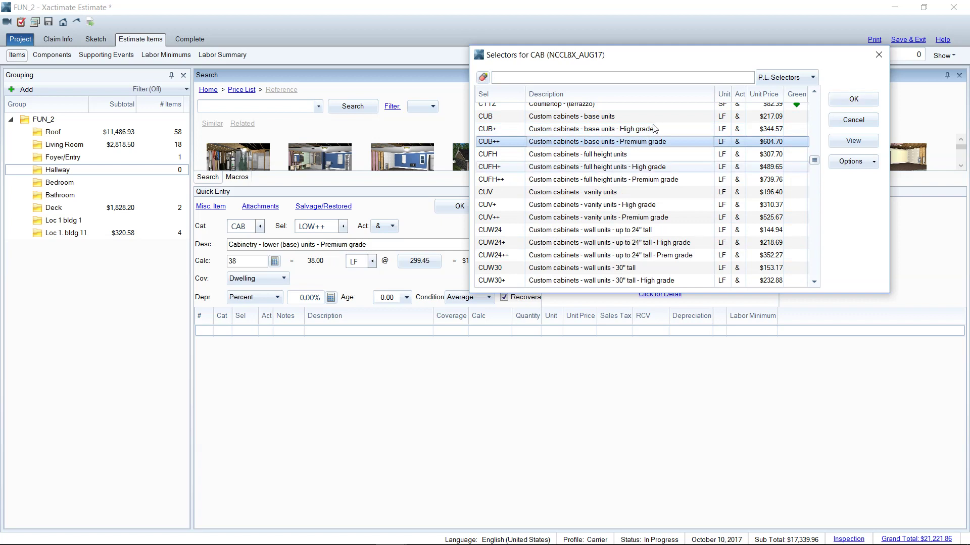
pyautogui.scroll(4, 656, 130)
pyautogui.scroll(-5, 737, 166)
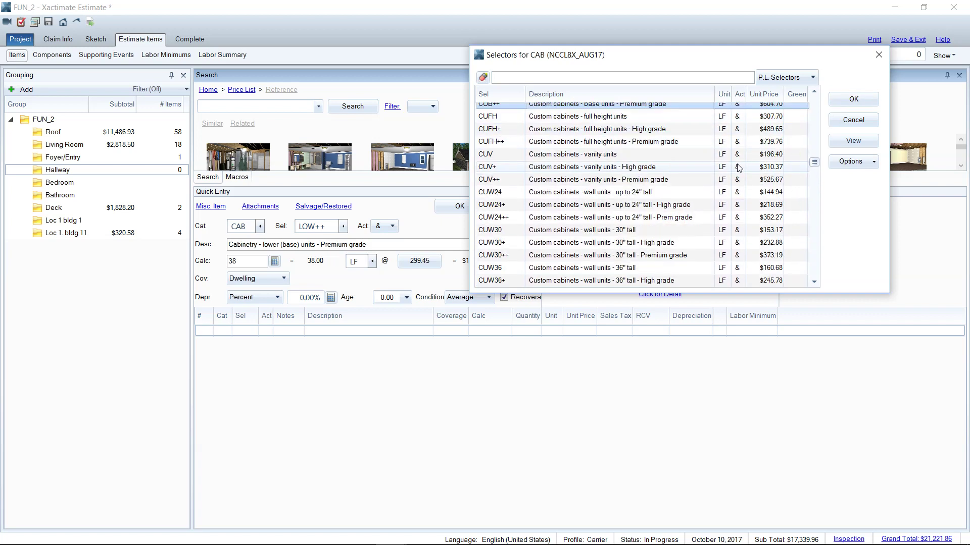
pyautogui.scroll(5, 737, 168)
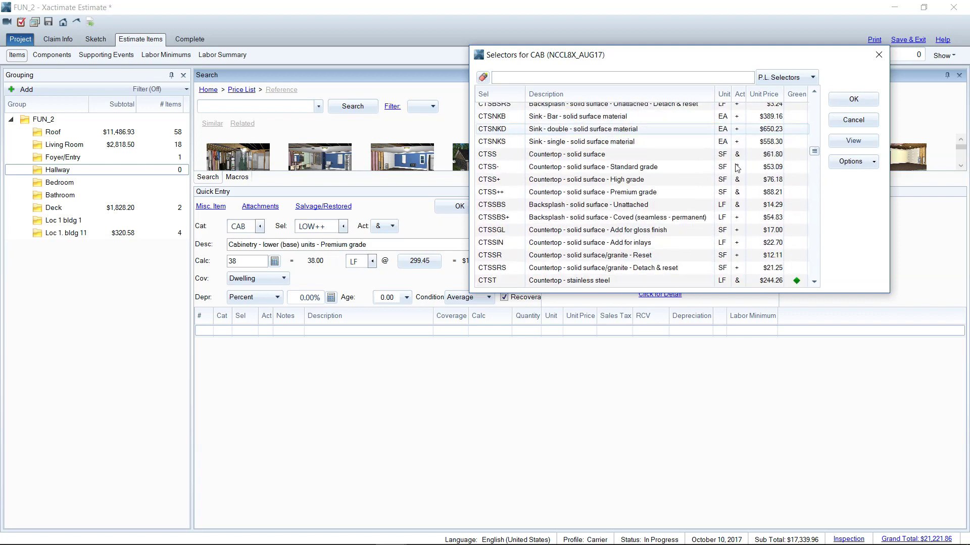
pyautogui.scroll(-3, 738, 168)
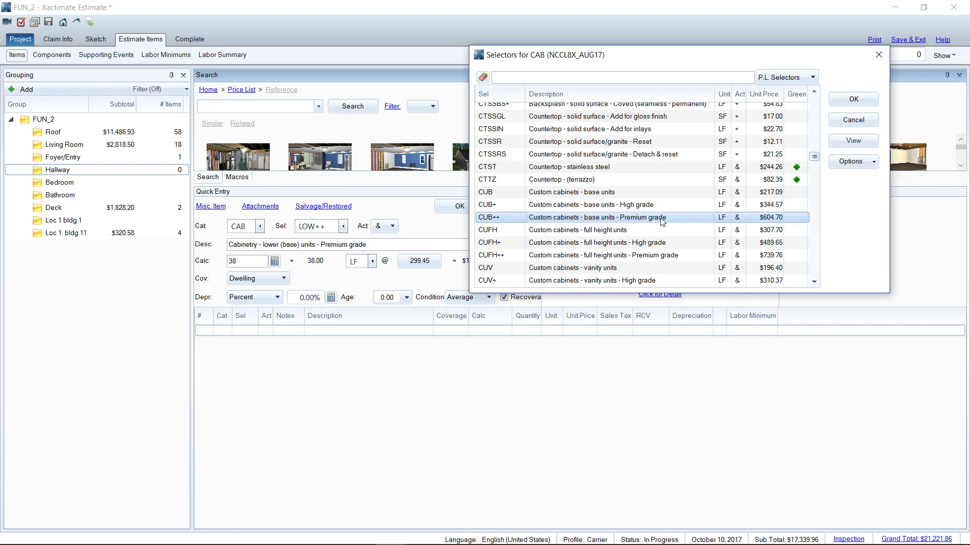
# - Add the 38 LF CUB++ cabinet line ($29,411.92) to Hallway and start a PLM entry
pyautogui.click(850, 100)
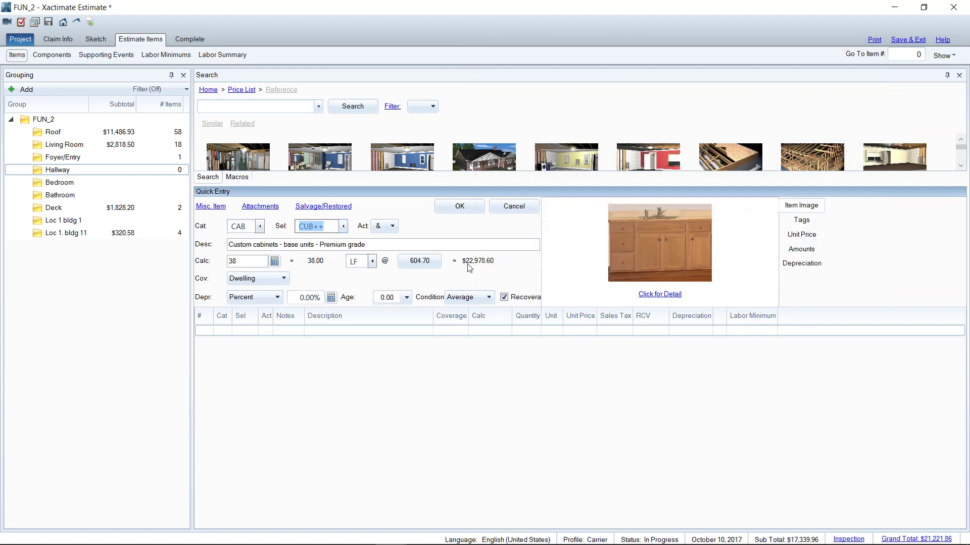
pyautogui.click(446, 208)
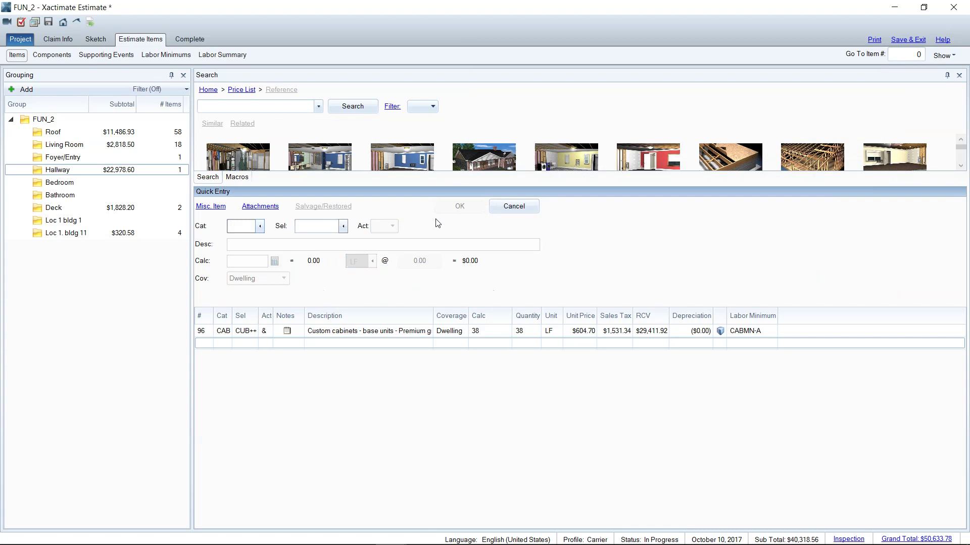
pyautogui.write('PLM')
pyautogui.click(253, 106)
# - Filter the PLM selectors by 'ped' and choose the PSNK pedestal sink, 1 EA at $498.12
pyautogui.click(343, 227)
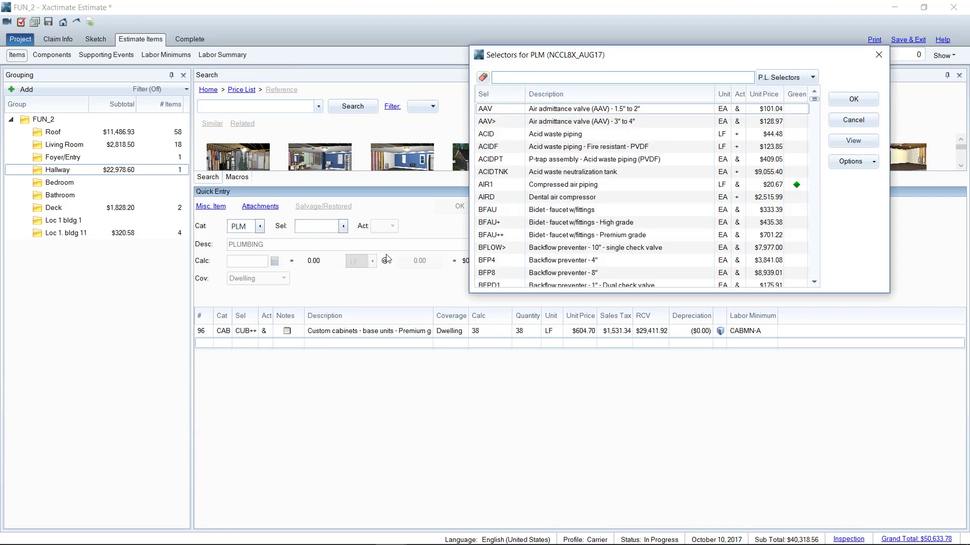
pyautogui.click(515, 82)
pyautogui.write('ped')
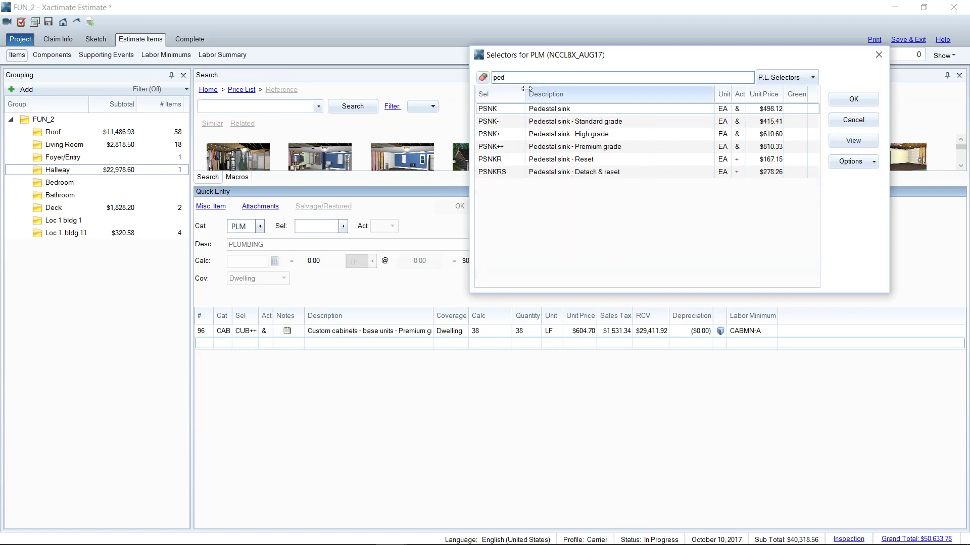
pyautogui.click(504, 111)
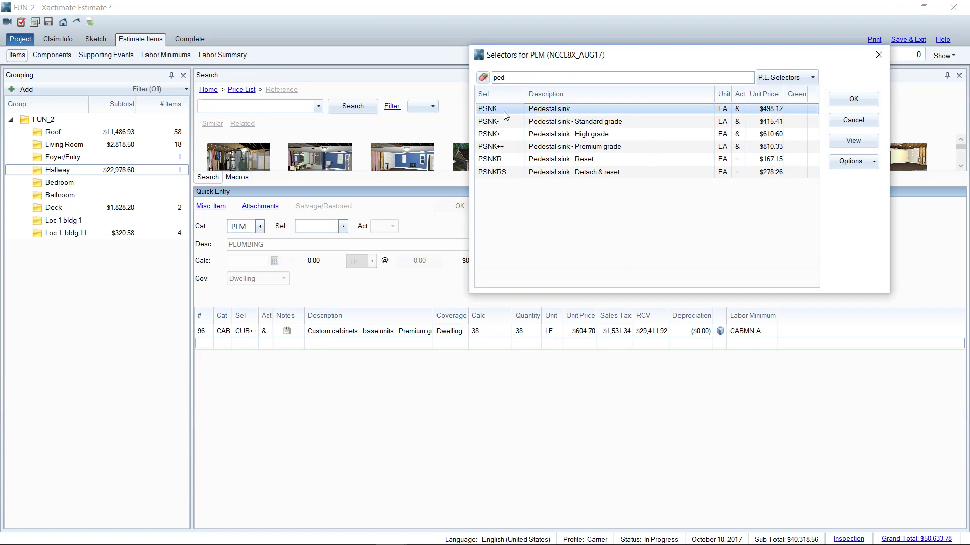
pyautogui.click(262, 120)
pyautogui.click(509, 79)
pyautogui.press('BackSpace')
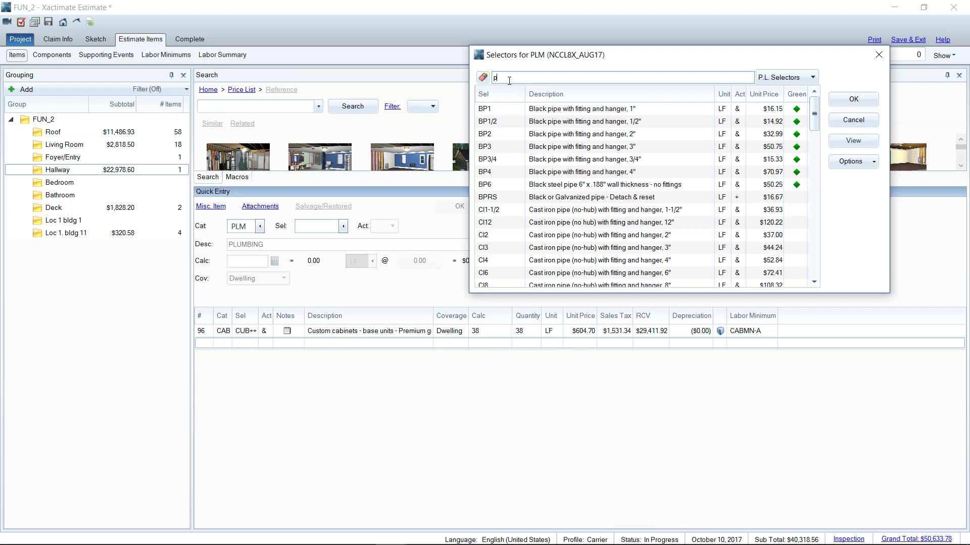
pyautogui.scroll(-10, 644, 202)
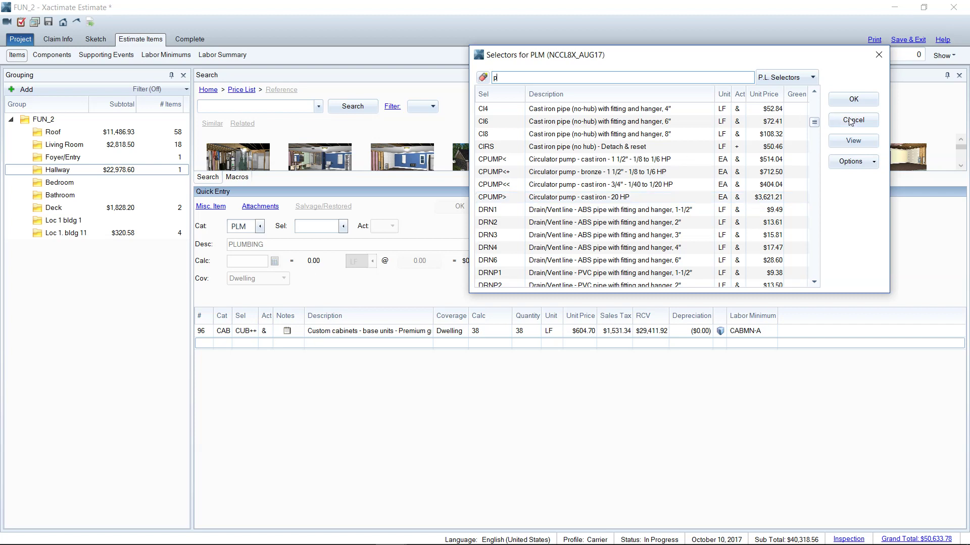
pyautogui.write('ed')
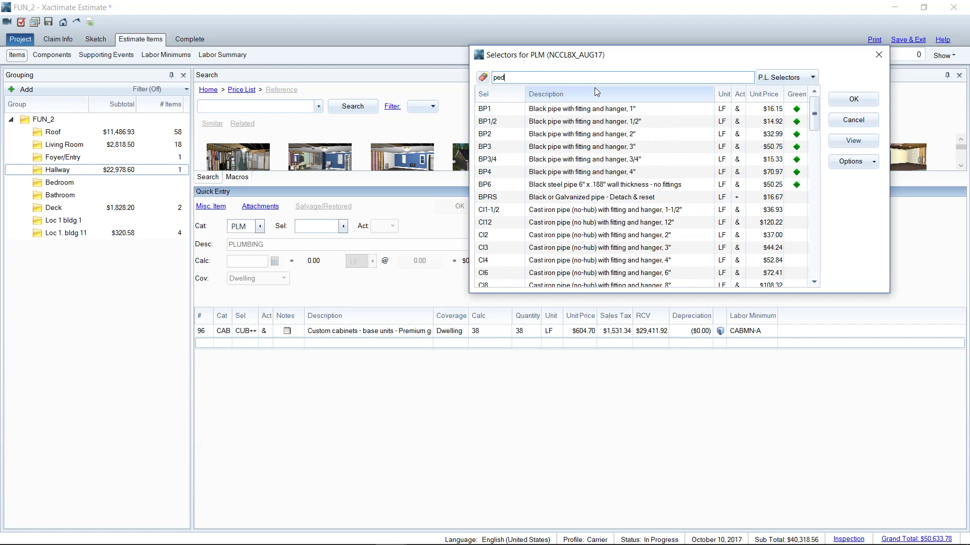
pyautogui.click(590, 110)
pyautogui.click(853, 101)
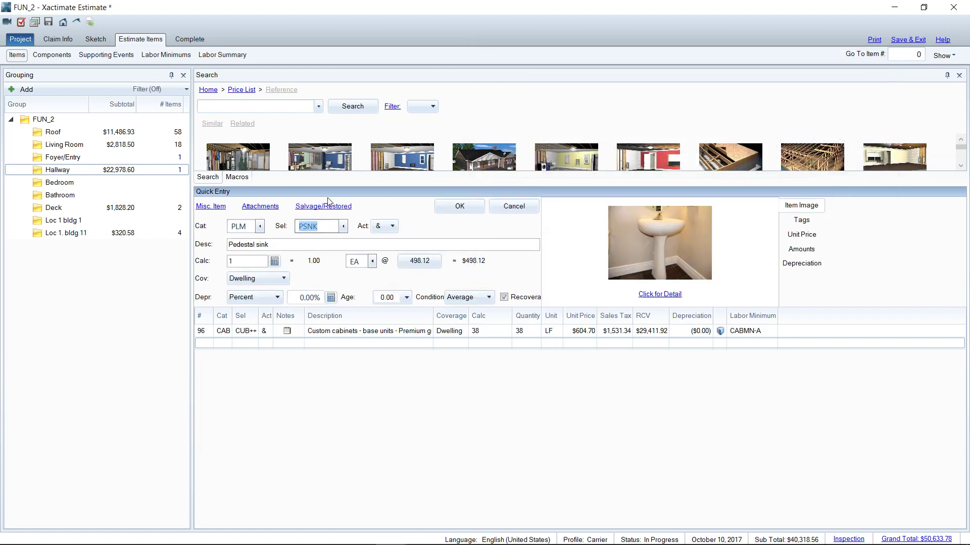
# - Reopen the PLM selectors at the PSNK rows, Standard $415.41 through Premium $810.33
pyautogui.click(344, 226)
pyautogui.scroll(-6, 615, 266)
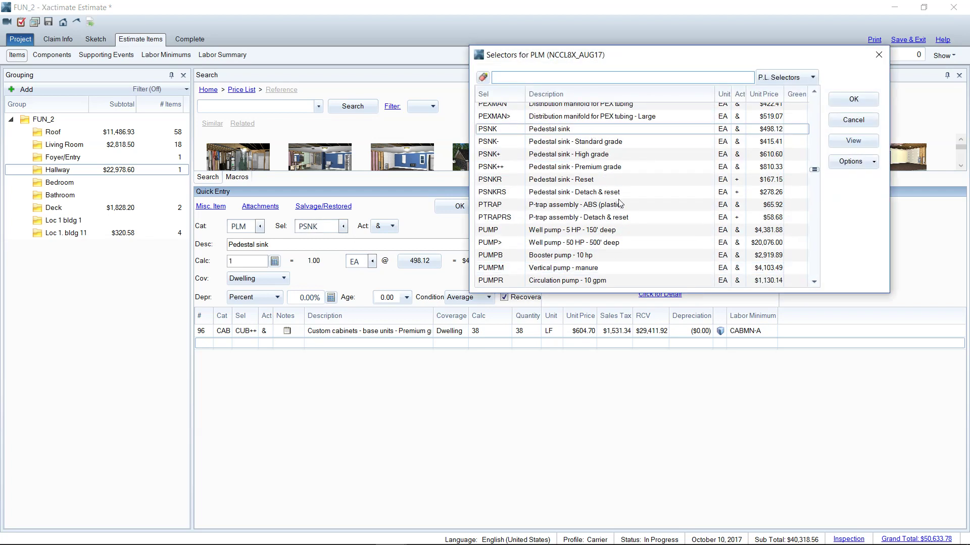
pyautogui.scroll(4, 637, 222)
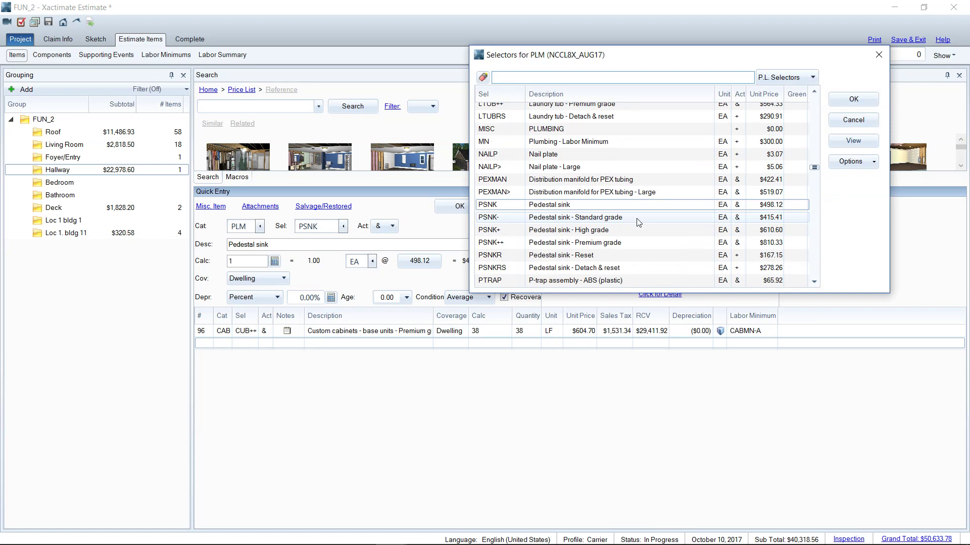